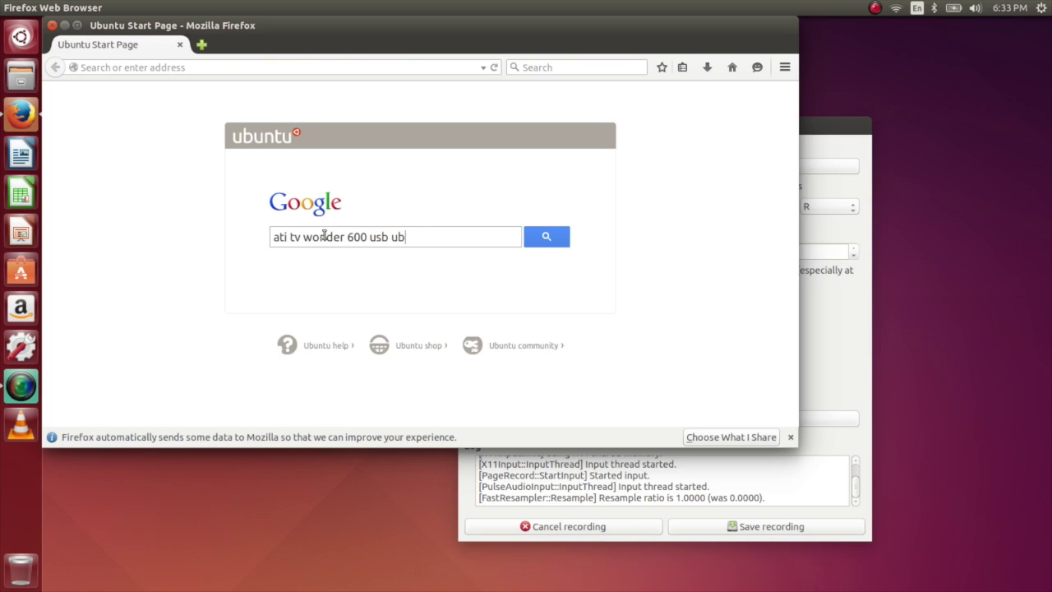
# Search Google for "ati tv wonder 600 usb ubuntu" and open the LinuxTVWiki page on the ATI/AMD TV Wonder HD 600 USB
pyautogui.write('unt')
pyautogui.press('Return')
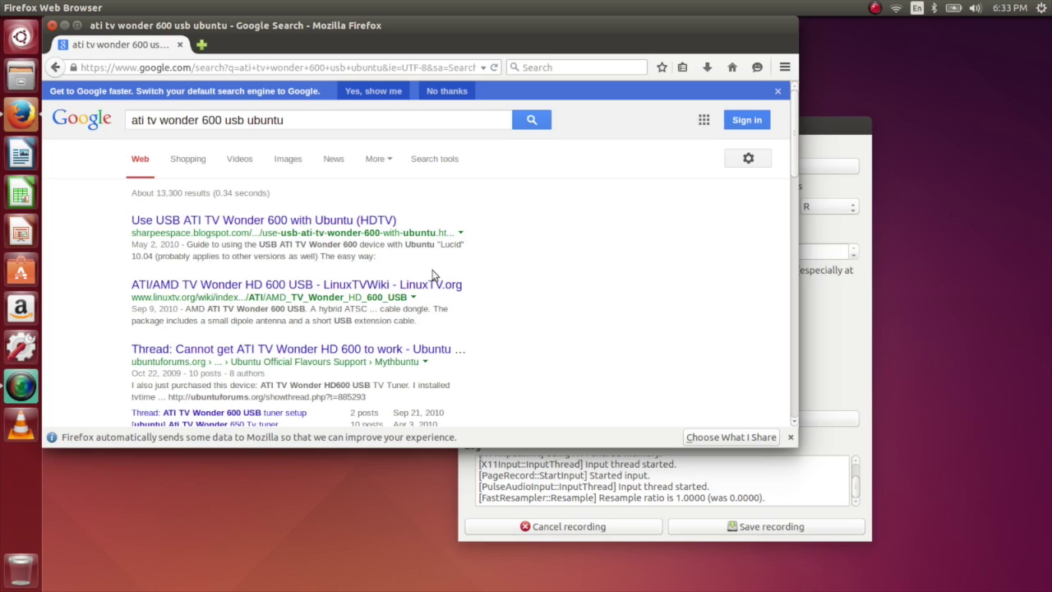
pyautogui.click(274, 288)
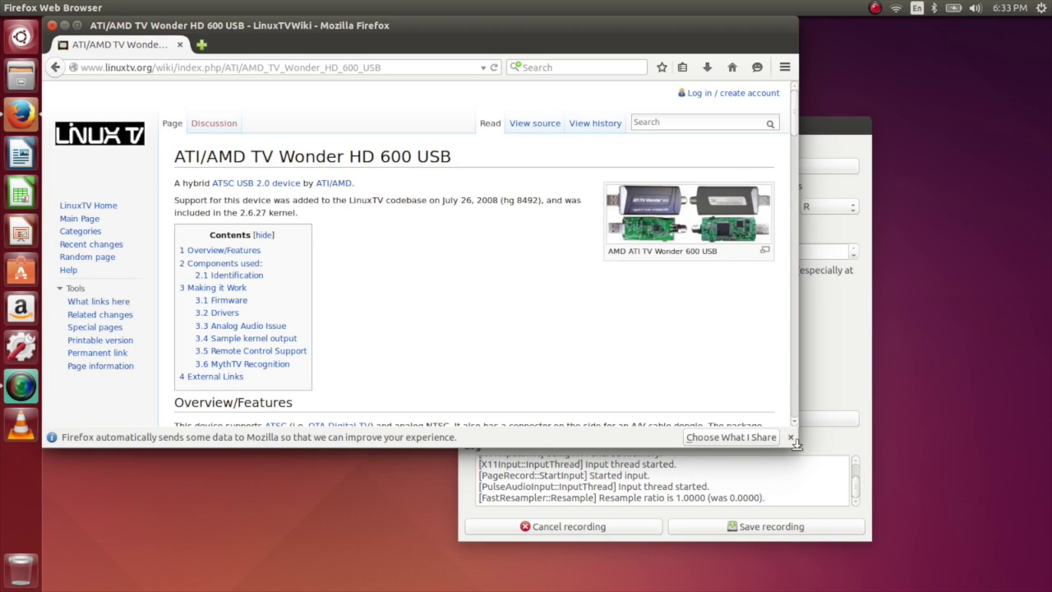
# Make the browser window taller and copy the xc3028L-v36.fw download link from the page's Firmware section
pyautogui.moveTo(795, 444); pyautogui.dragTo(806, 559)
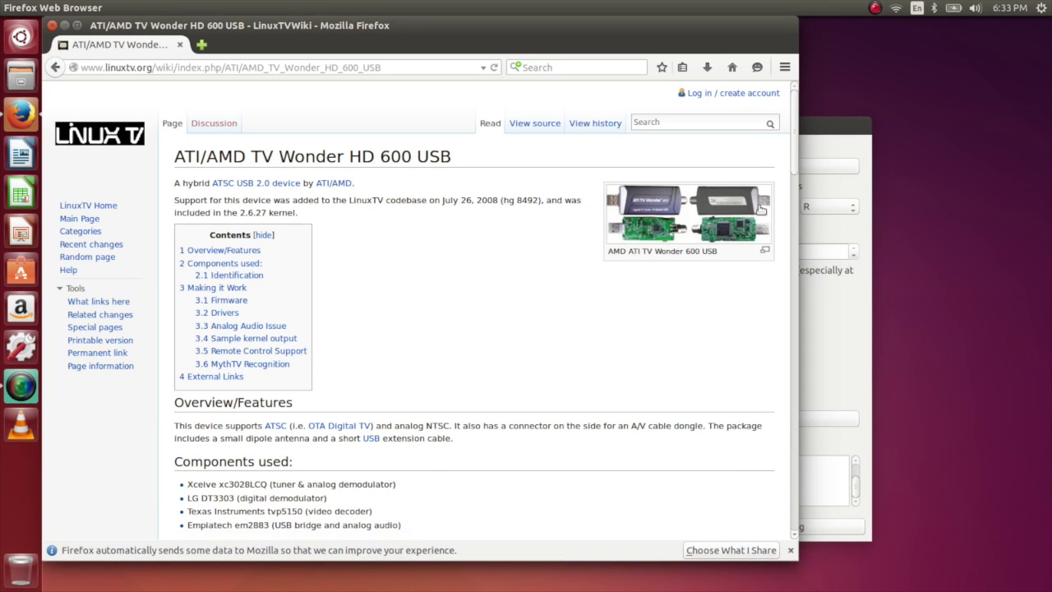
pyautogui.scroll(-5, 785, 195)
pyautogui.scroll(-4, 780, 214)
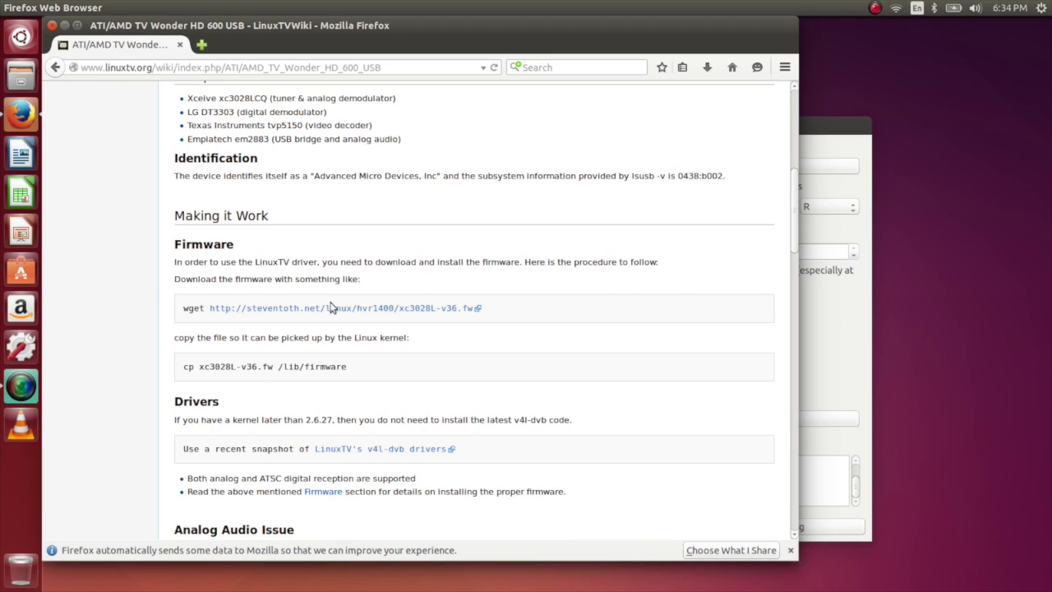
pyautogui.rightClick(330, 308)
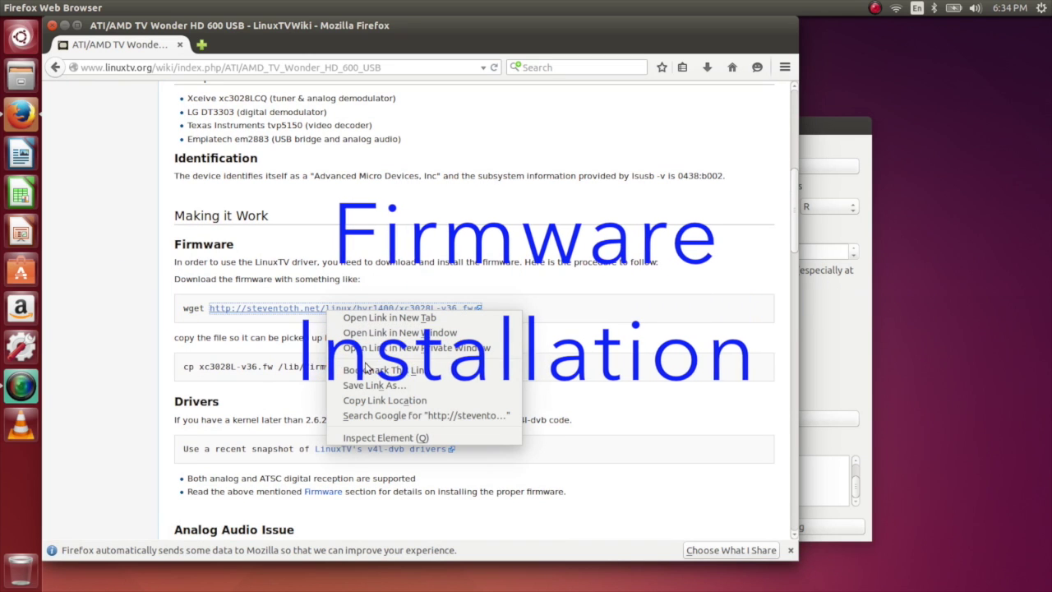
pyautogui.click(369, 400)
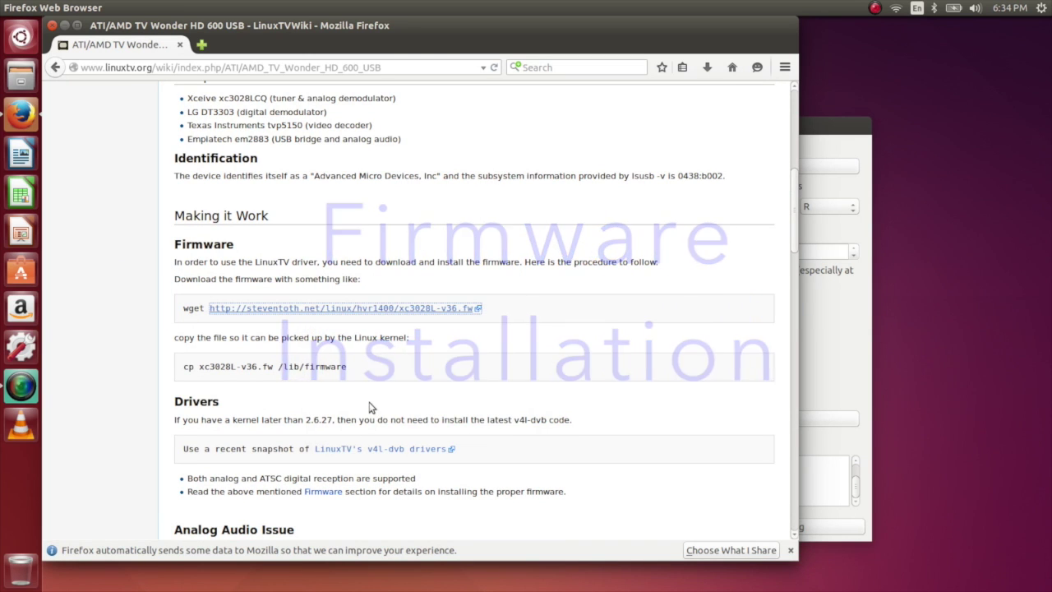
# Open a terminal and change to the /lib/firmware directory
pyautogui.hotkey('ctrl', 'alt', 't')
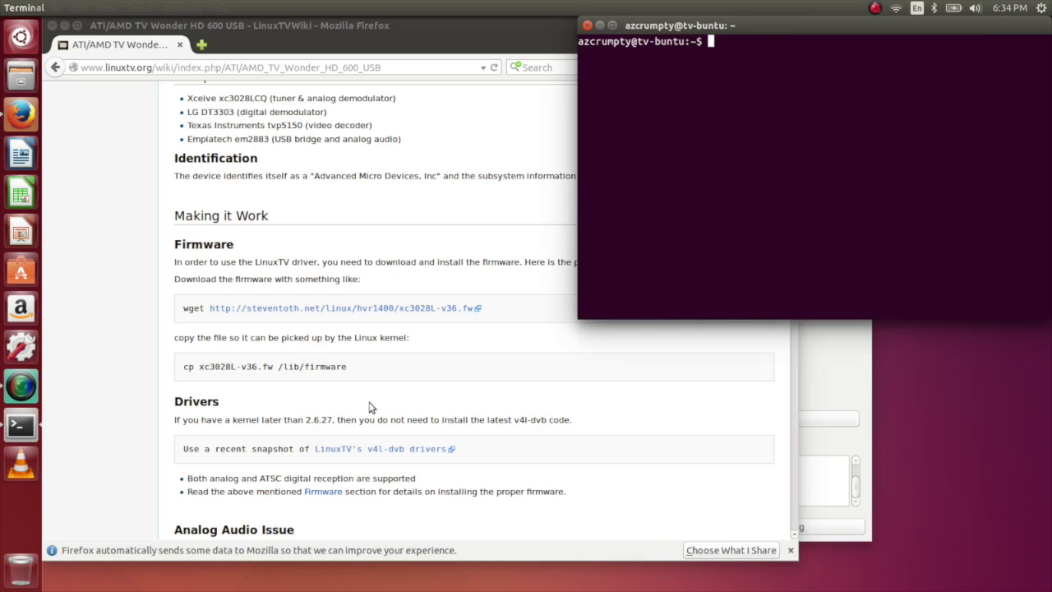
pyautogui.write('cd /lib/fi')
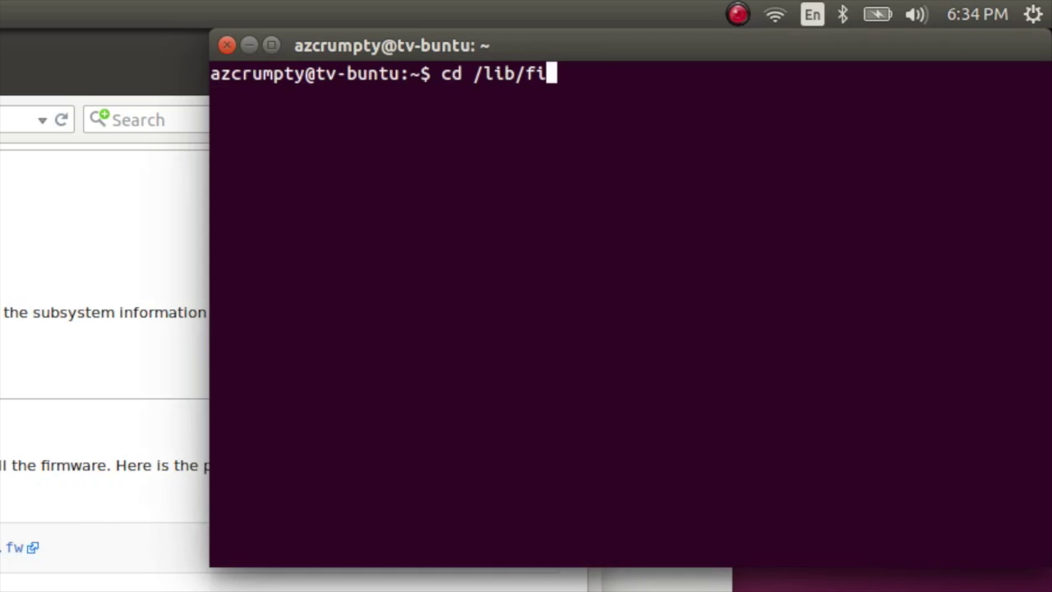
pyautogui.press('Tab')
pyautogui.press('Return')
pyautogui.write('sudo wget')
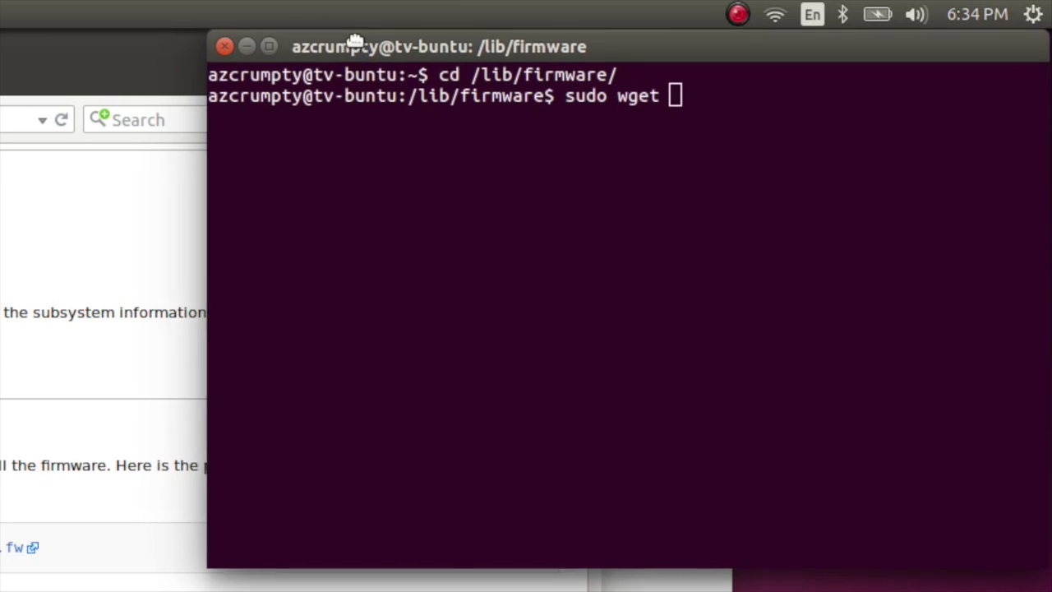
pyautogui.moveTo(355, 40); pyautogui.dragTo(298, 50)
pyautogui.hotkey('ctrl', 'shift', 'v')
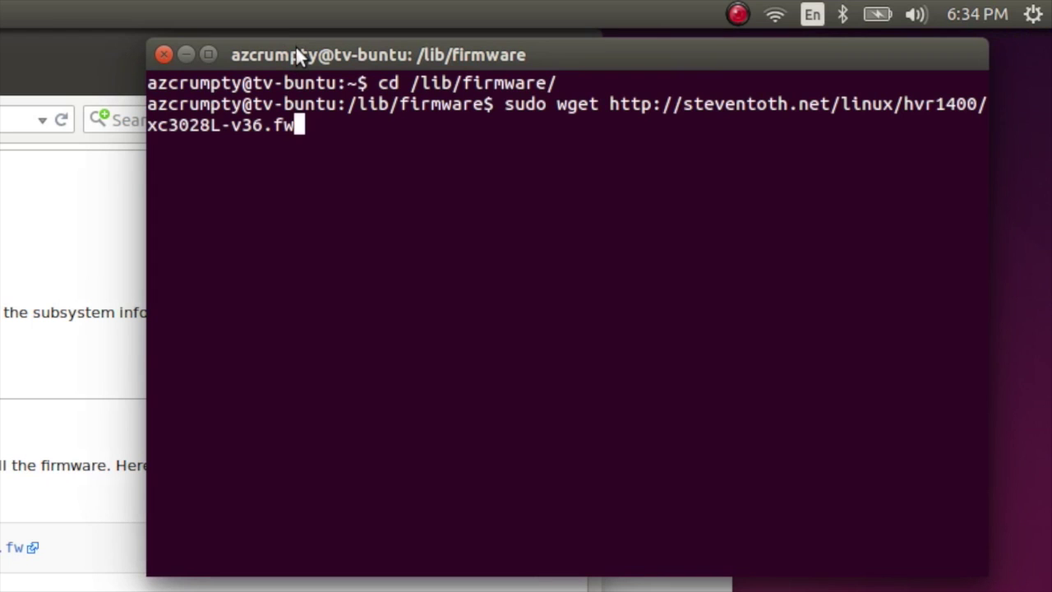
pyautogui.press('Return')
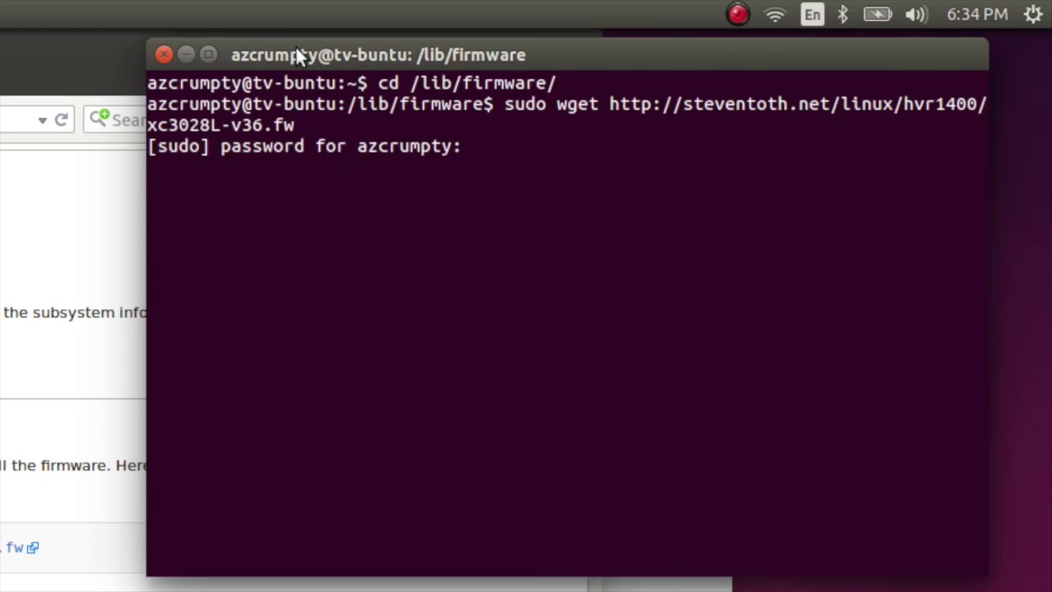
pyautogui.press('Return')
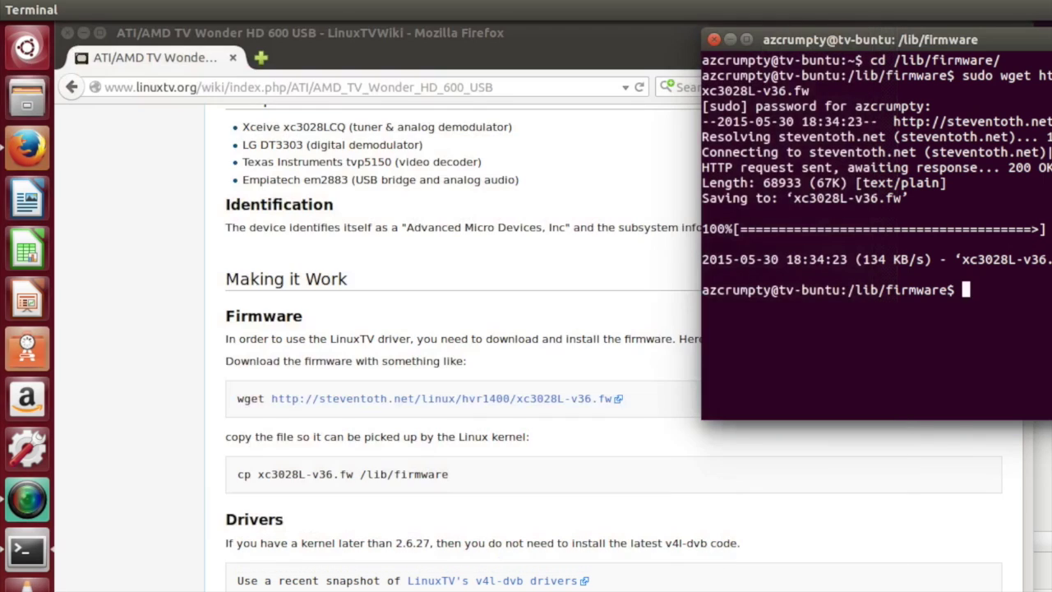
# Open Ubuntu Software Center, search for "me" and install Me TV, authenticating with the account password
pyautogui.click(27, 349)
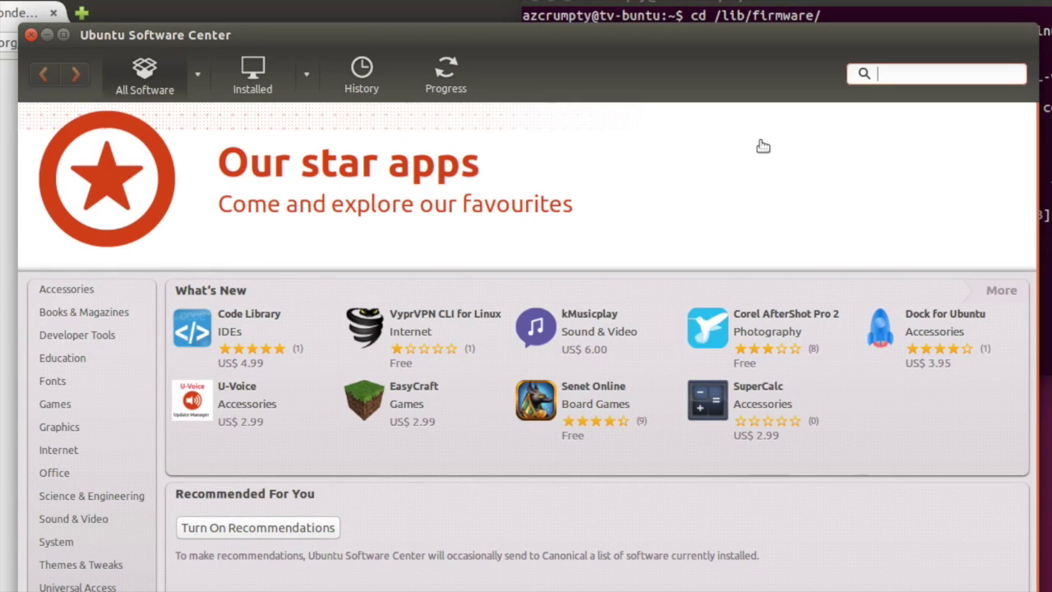
pyautogui.write('m')
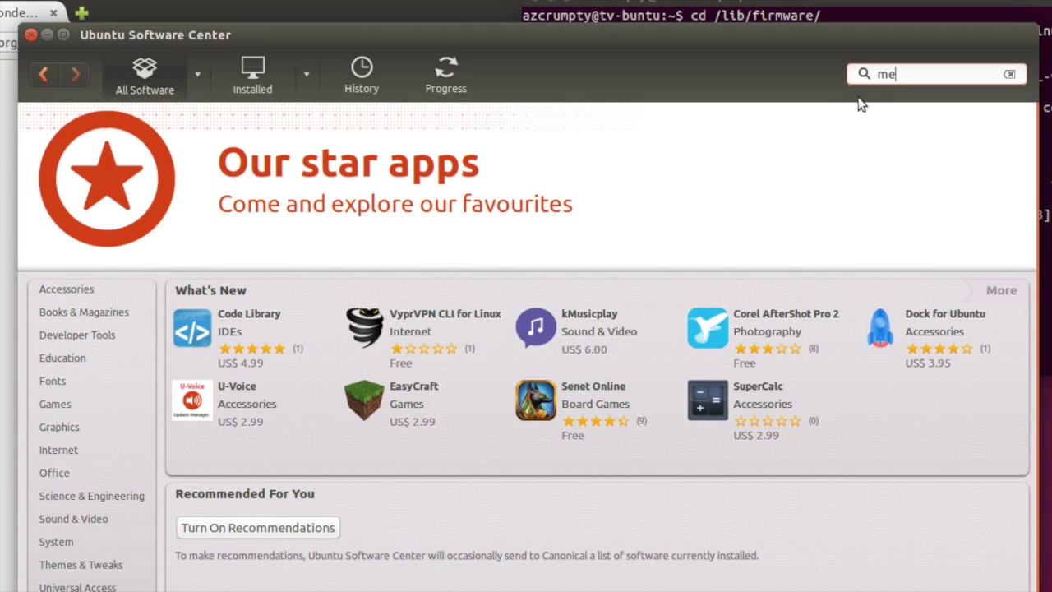
pyautogui.write('e')
pyautogui.click(145, 177)
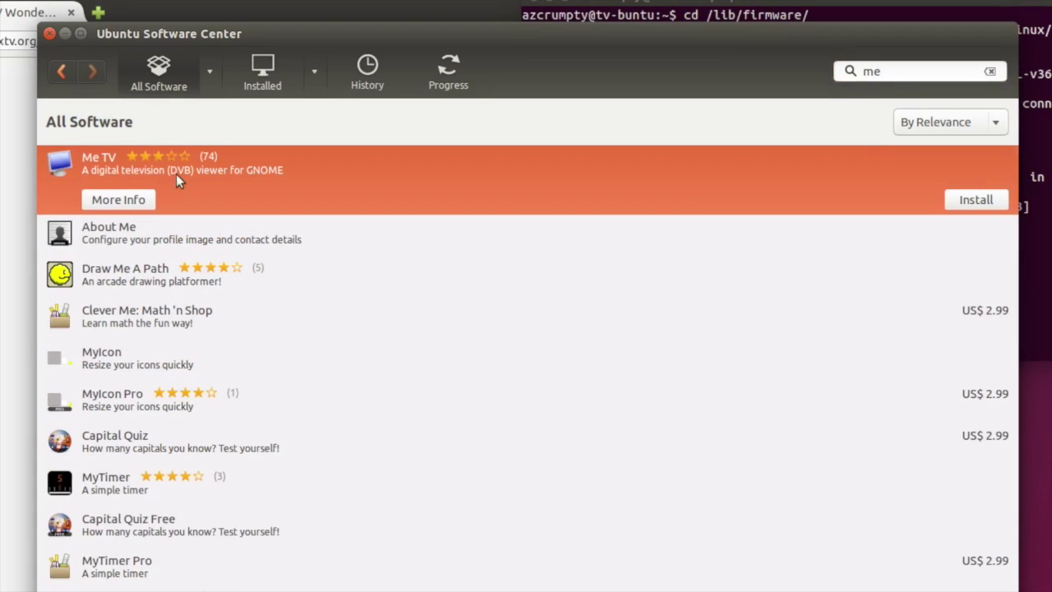
pyautogui.click(984, 204)
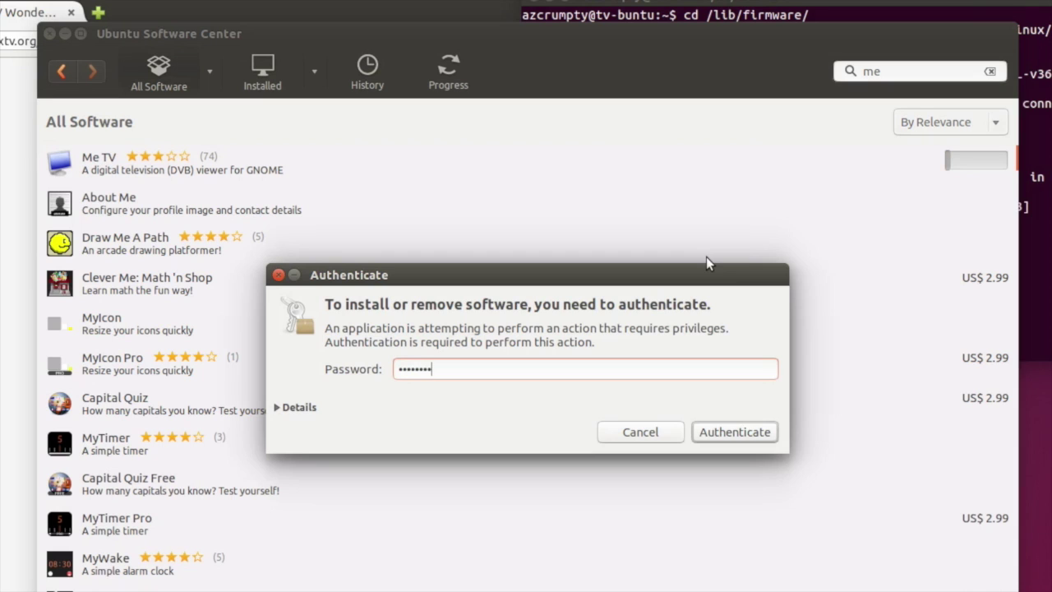
pyautogui.press('Return')
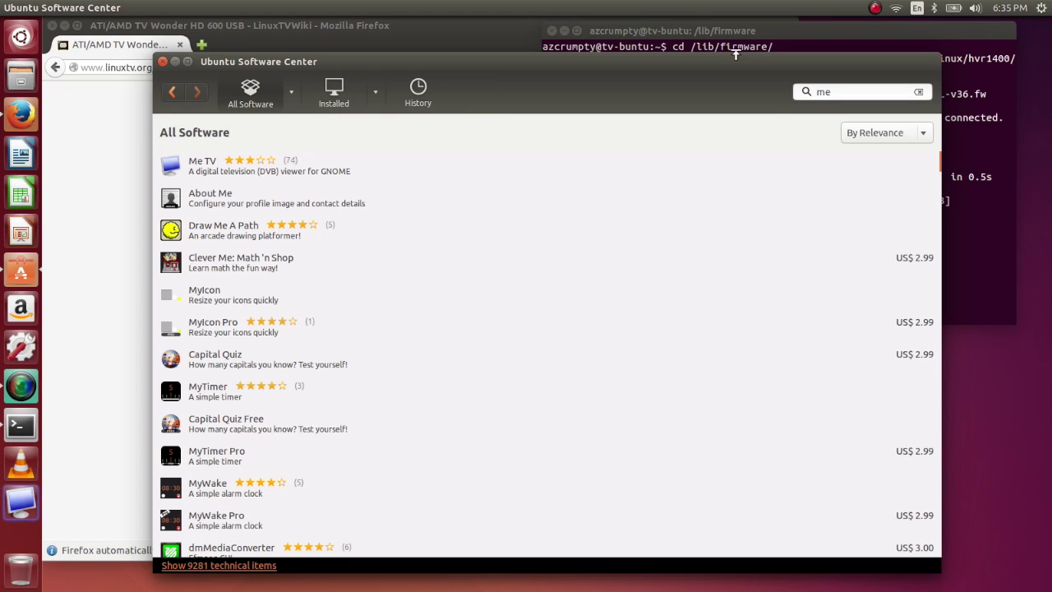
# Bring the terminal to the front, centre it over the Software Center and enlarge its window
pyautogui.moveTo(735, 54); pyautogui.dragTo(486, 107)
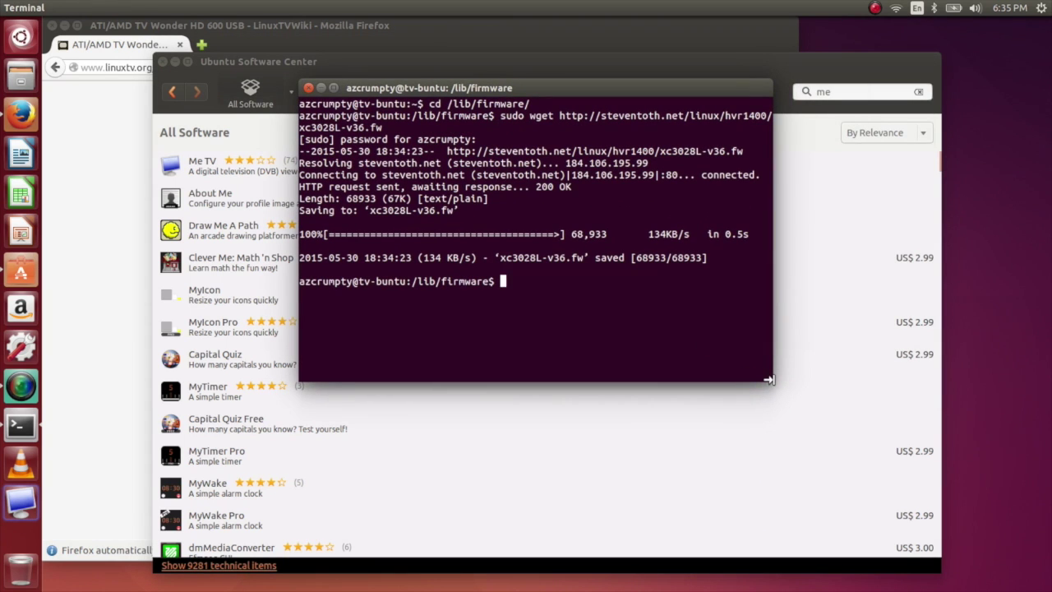
pyautogui.moveTo(767, 380); pyautogui.dragTo(997, 380)
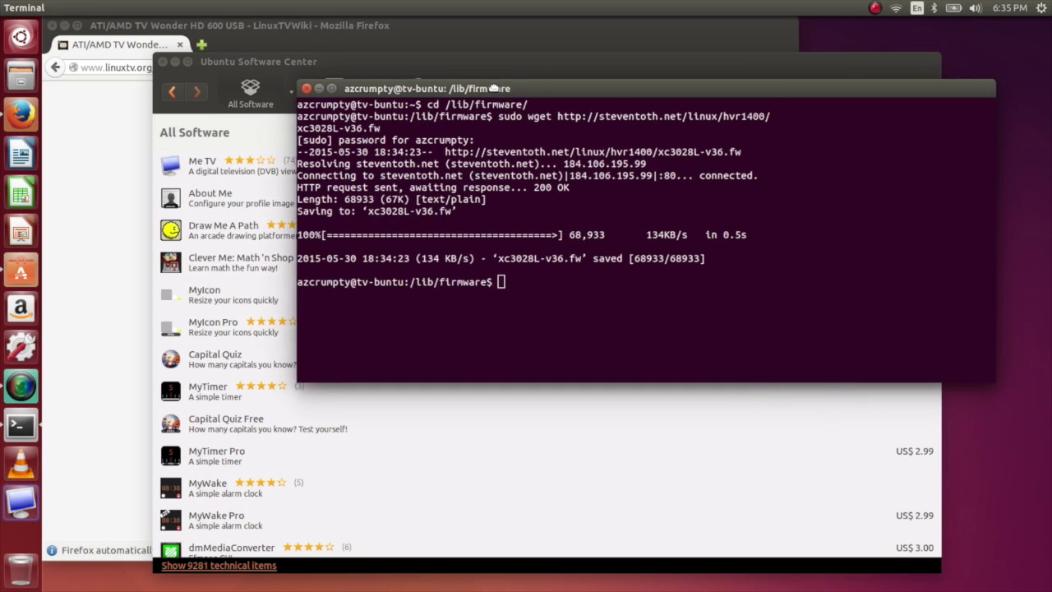
pyautogui.moveTo(501, 87); pyautogui.dragTo(374, 98)
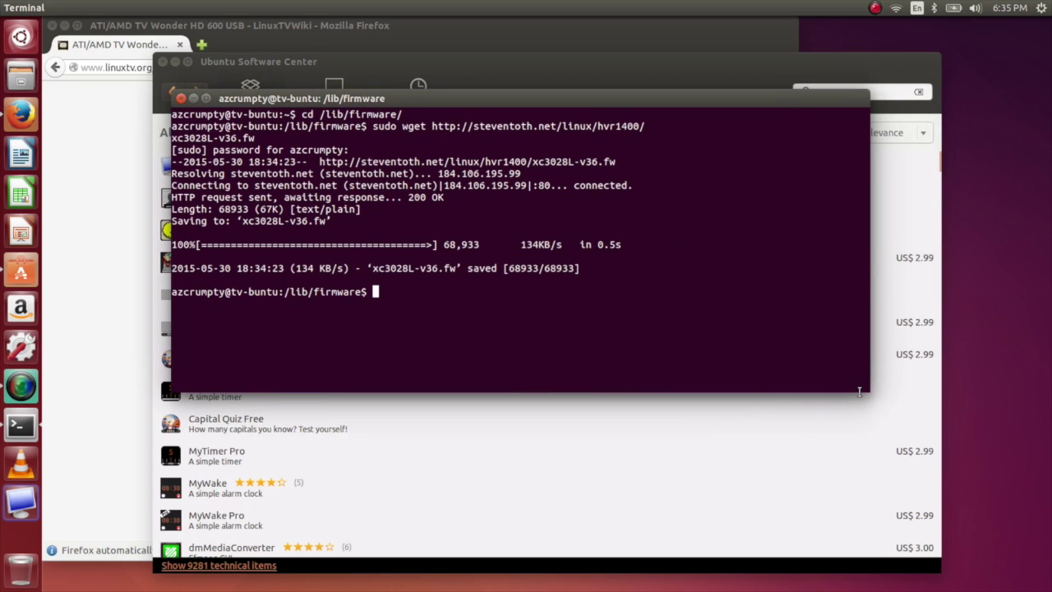
pyautogui.moveTo(859, 388); pyautogui.dragTo(859, 491)
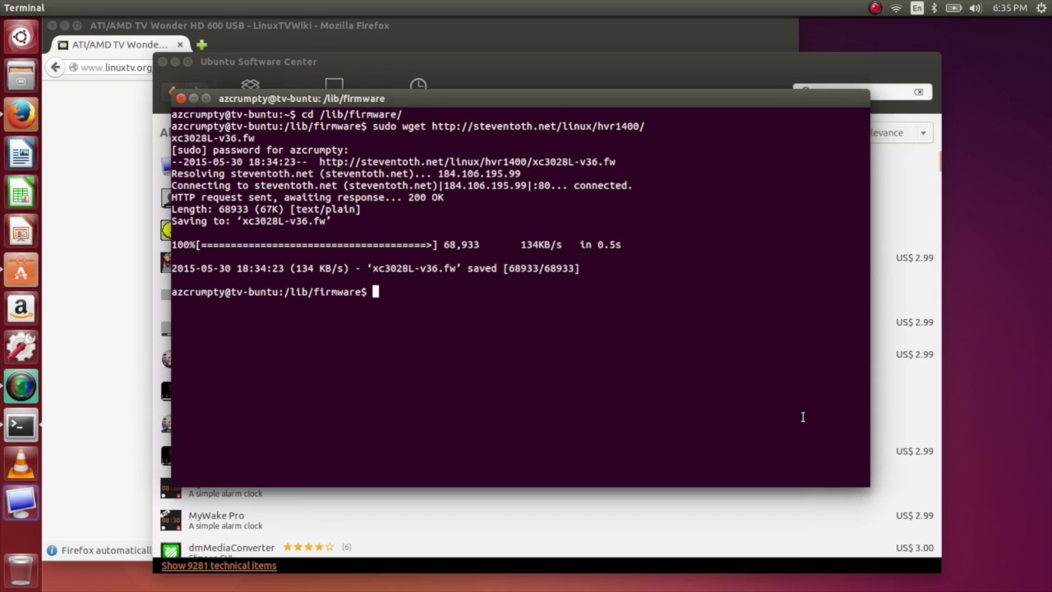
# List the connected USB devices with lsusb and print the kernel messages with dmesg
pyautogui.write('lsusb')
pyautogui.press('Return')
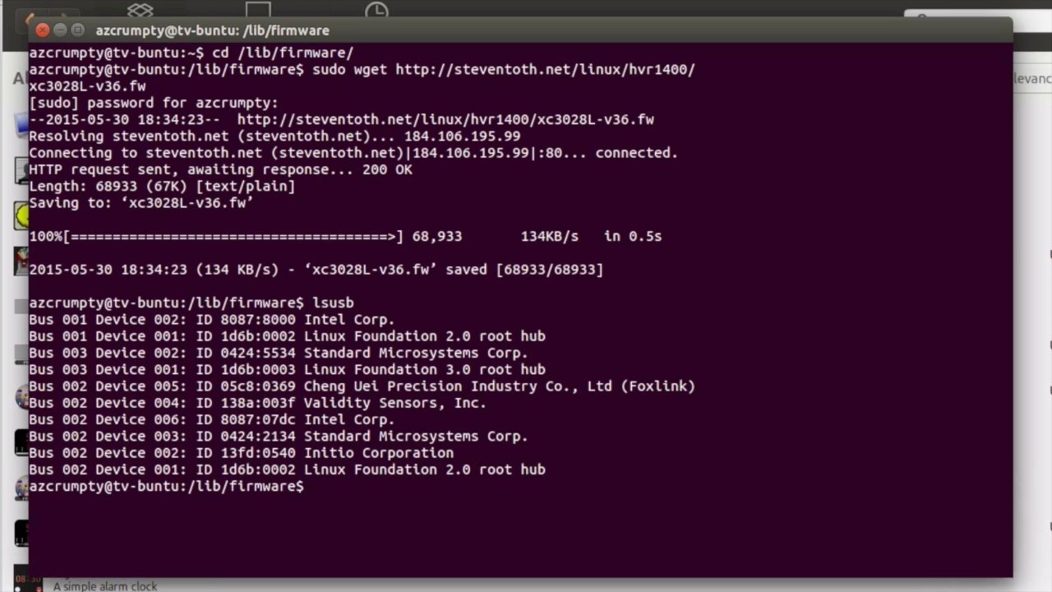
pyautogui.write('dmesg')
pyautogui.press('Return')
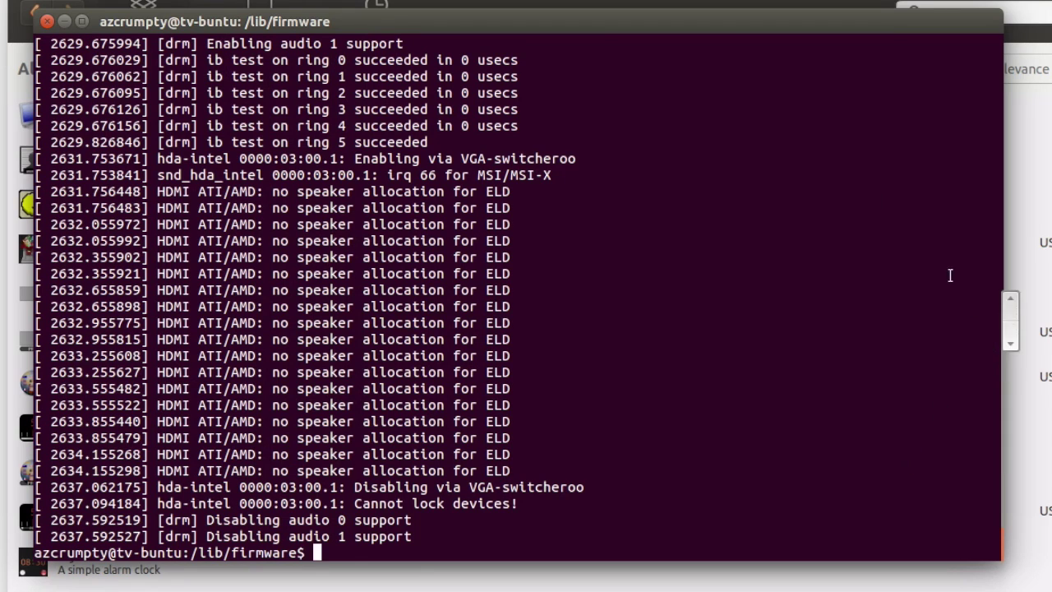
# Minimize the Software Center and rerun dmesg in the terminal, examining the tuner's em28xx and xc2028 lines
pyautogui.click(711, 2)
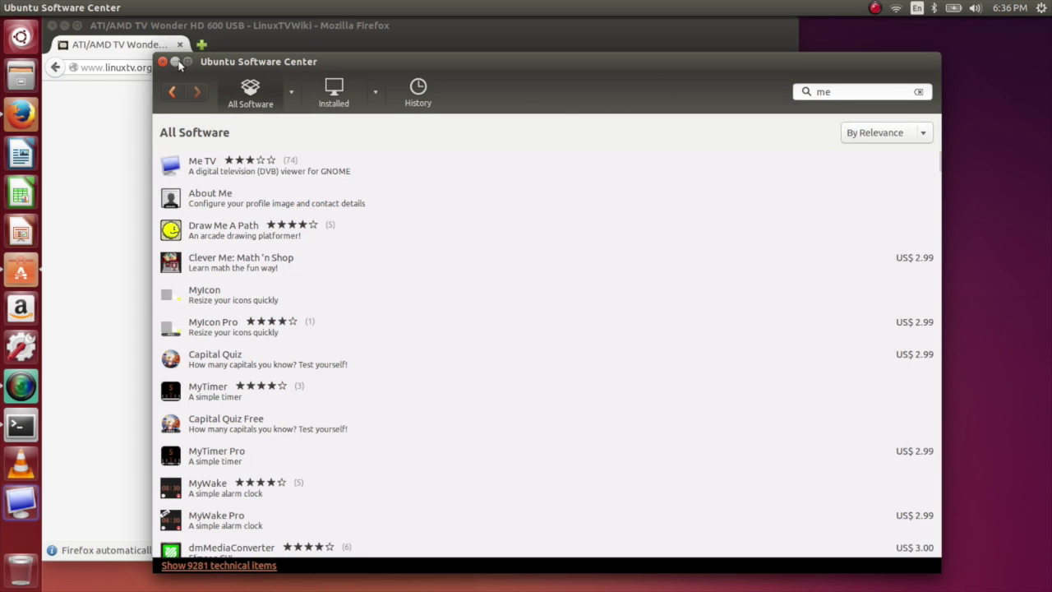
pyautogui.click(194, 168)
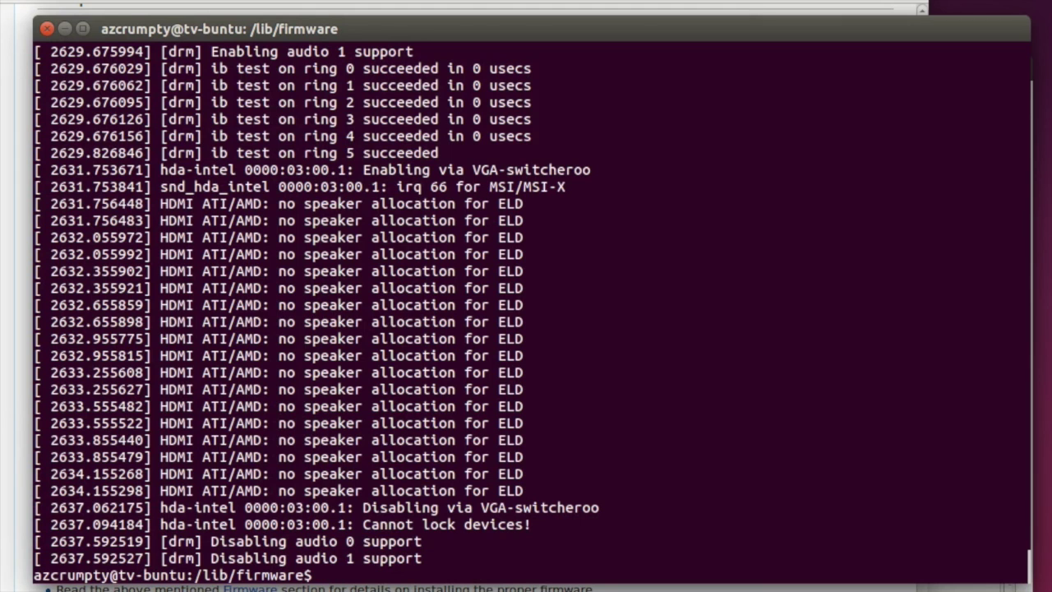
pyautogui.write('dmesg')
pyautogui.press('Return')
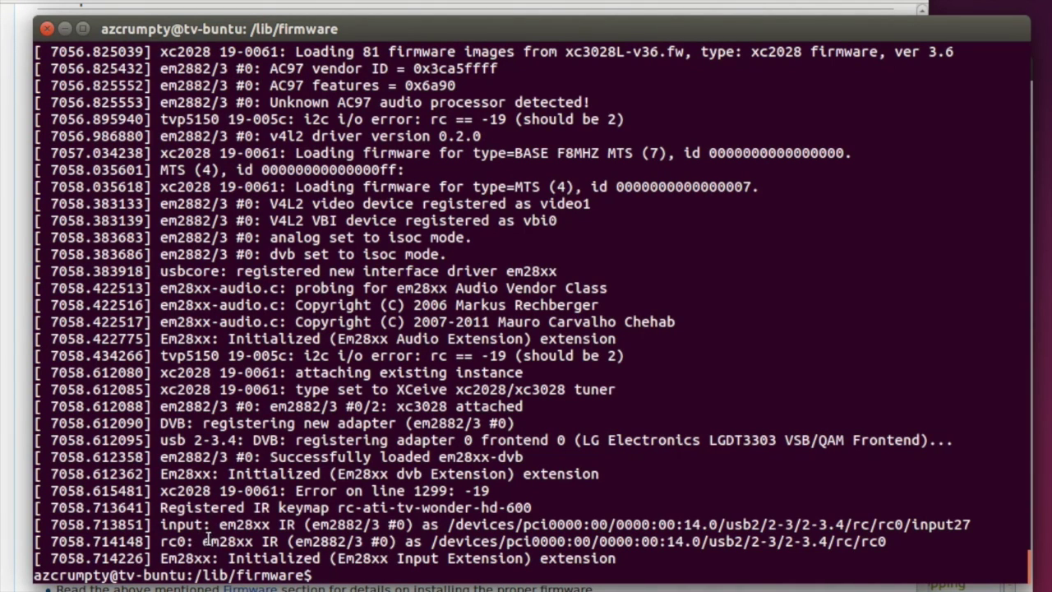
pyautogui.moveTo(203, 541); pyautogui.dragTo(264, 542)
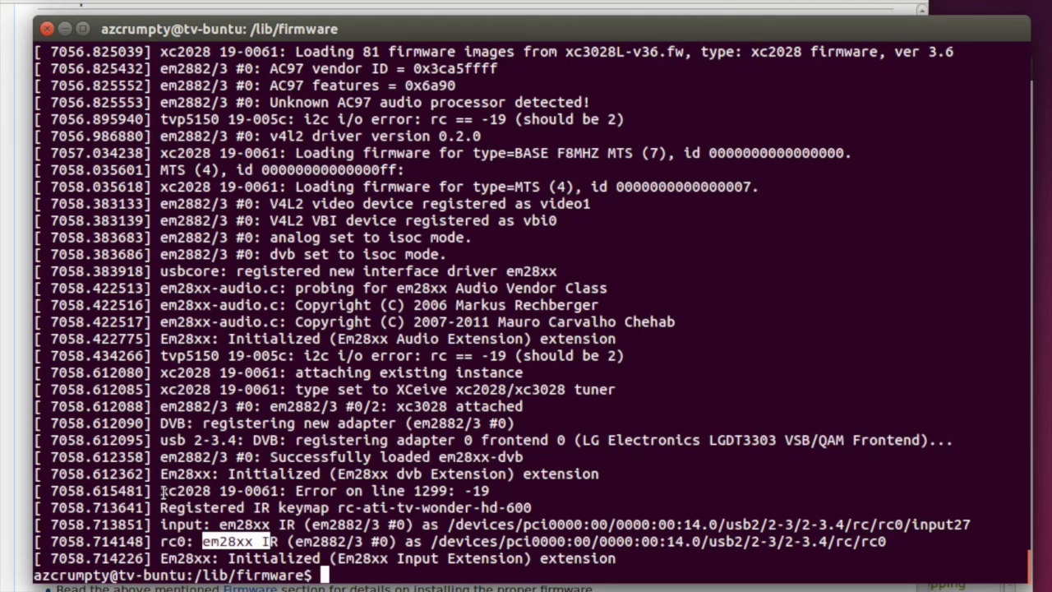
pyautogui.moveTo(161, 490); pyautogui.dragTo(395, 491)
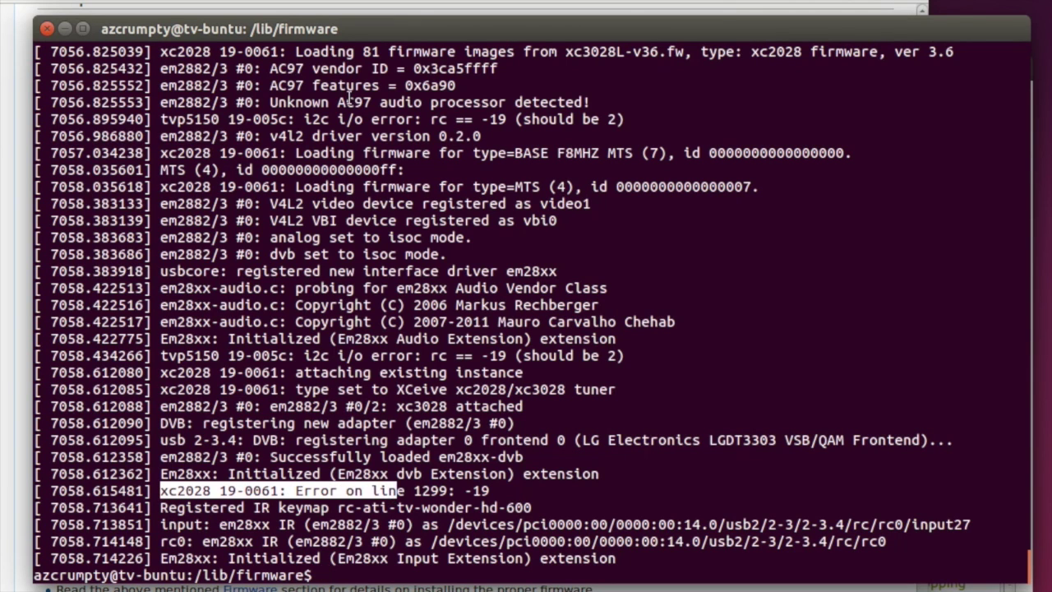
# Return to the wiki page in Firefox and examine the xc2028 and em28xx lines in its Sample kernel output section
pyautogui.click(391, 5)
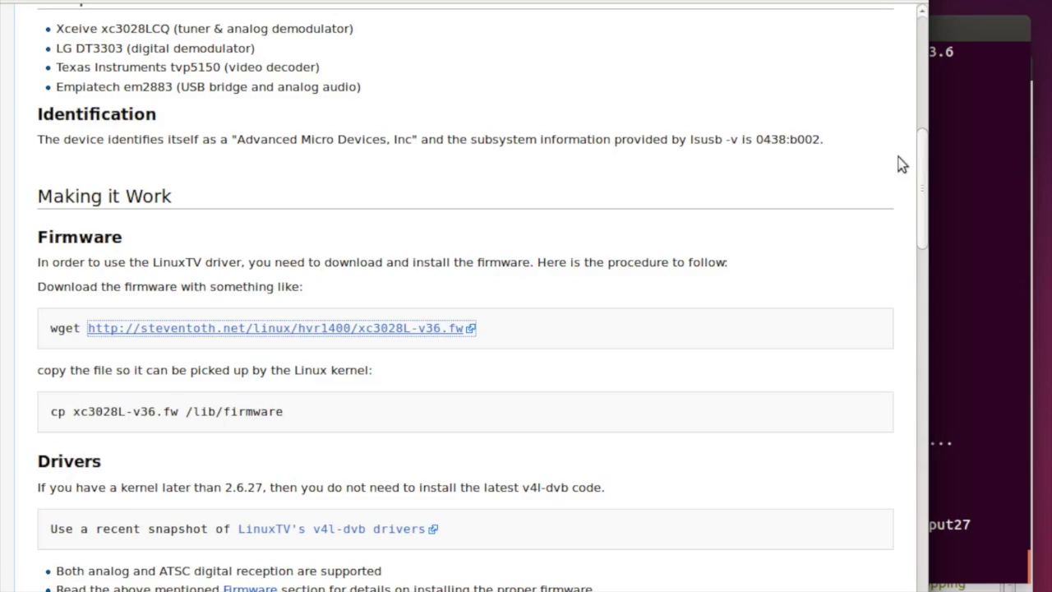
pyautogui.moveTo(924, 175); pyautogui.dragTo(899, 268)
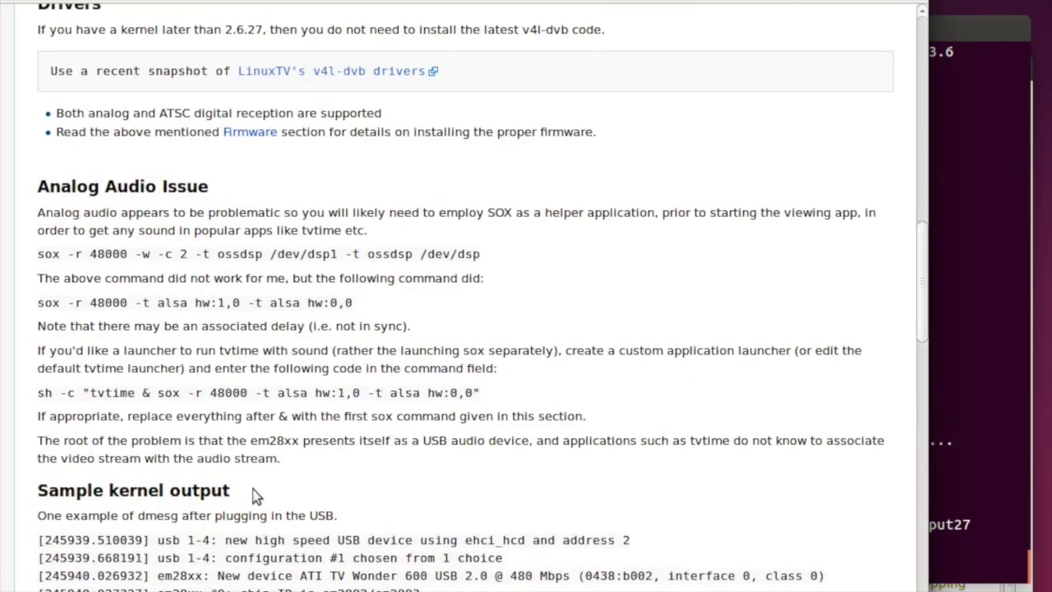
pyautogui.moveTo(252, 488); pyautogui.dragTo(93, 483)
pyautogui.moveTo(921, 237); pyautogui.dragTo(868, 497)
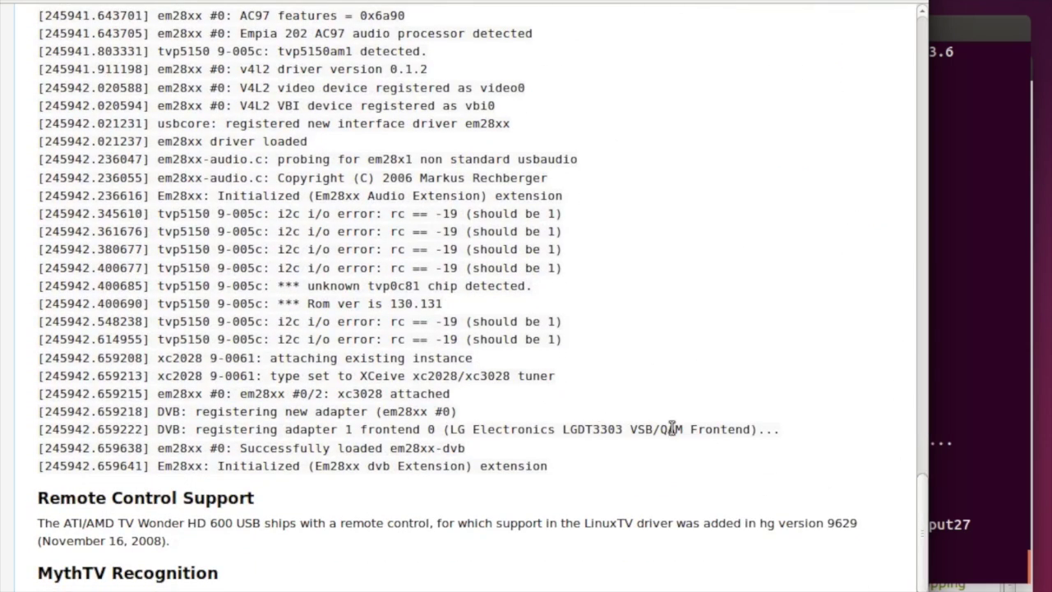
pyautogui.doubleClick(195, 359)
pyautogui.doubleClick(186, 394)
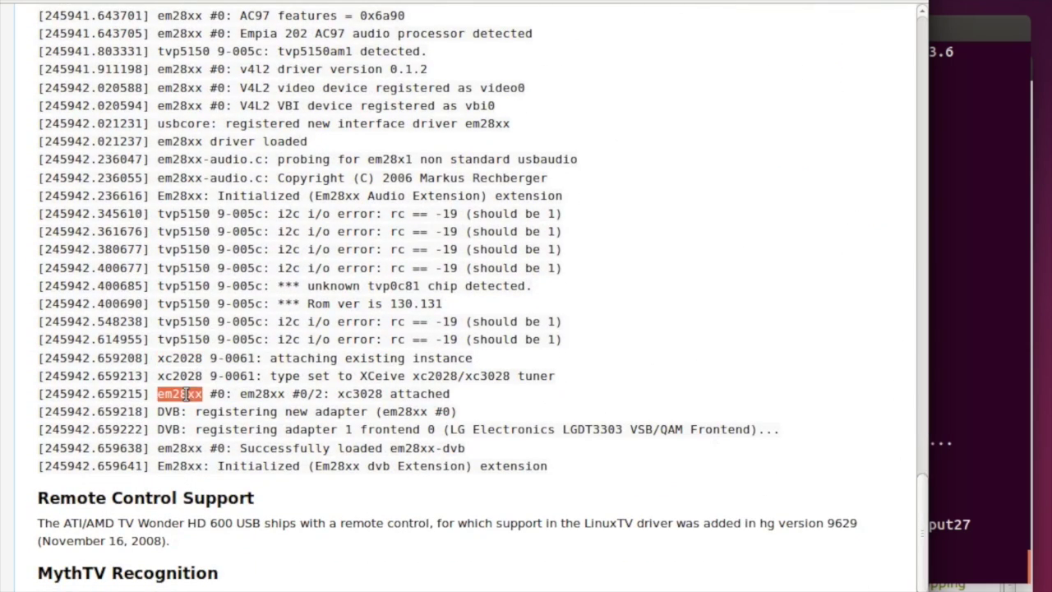
# Switch back to the terminal, rerun dmesg and examine the final em28xx initialization line
pyautogui.click(1000, 418)
pyautogui.write('dmesg')
pyautogui.press('Return')
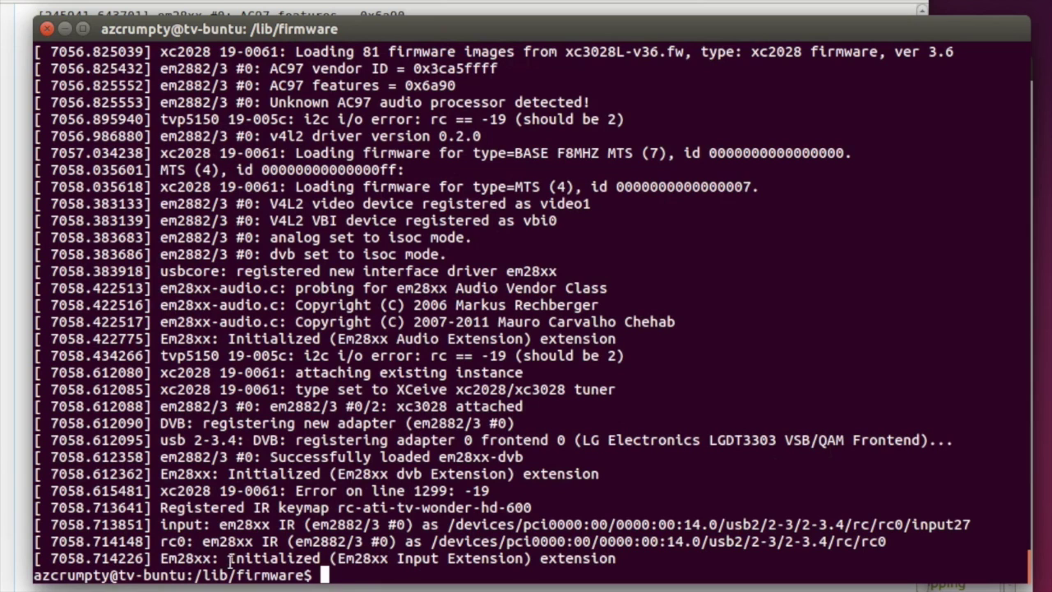
pyautogui.moveTo(230, 560); pyautogui.dragTo(607, 561)
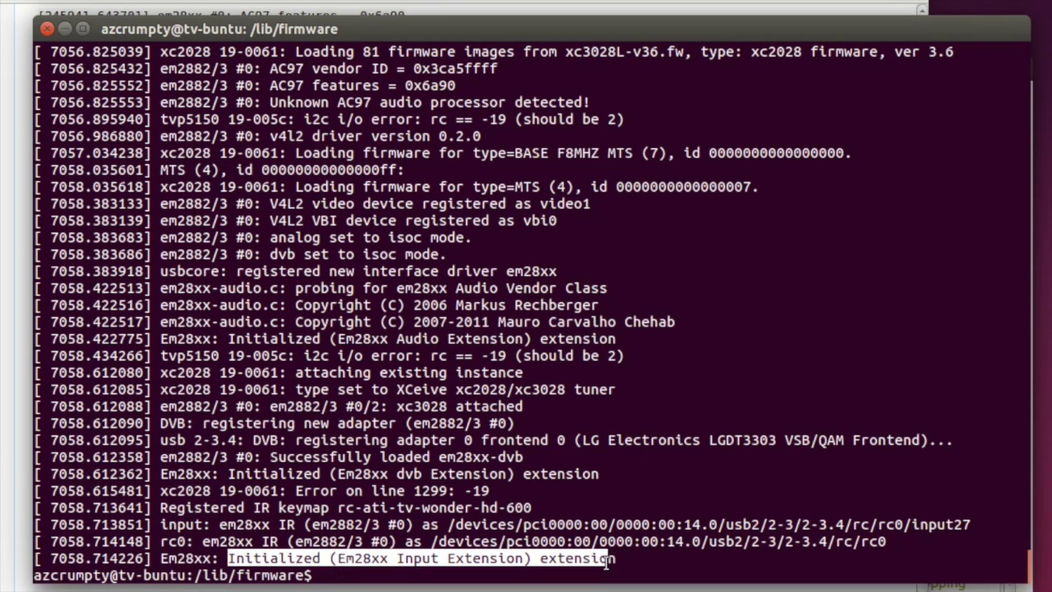
pyautogui.click(604, 481)
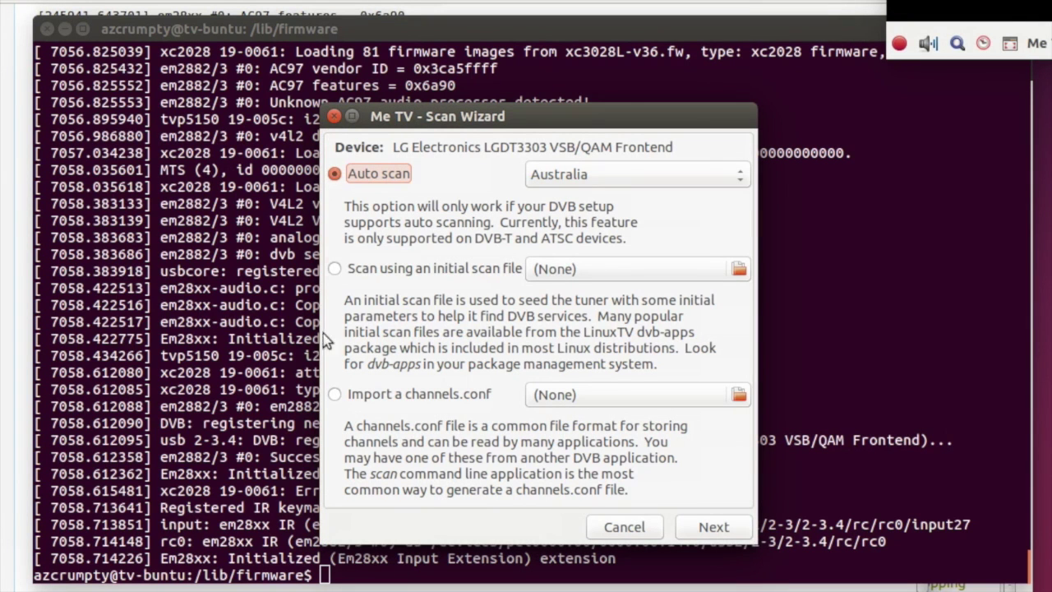
# Start an automatic channel scan with the country set to United States
pyautogui.click(738, 180)
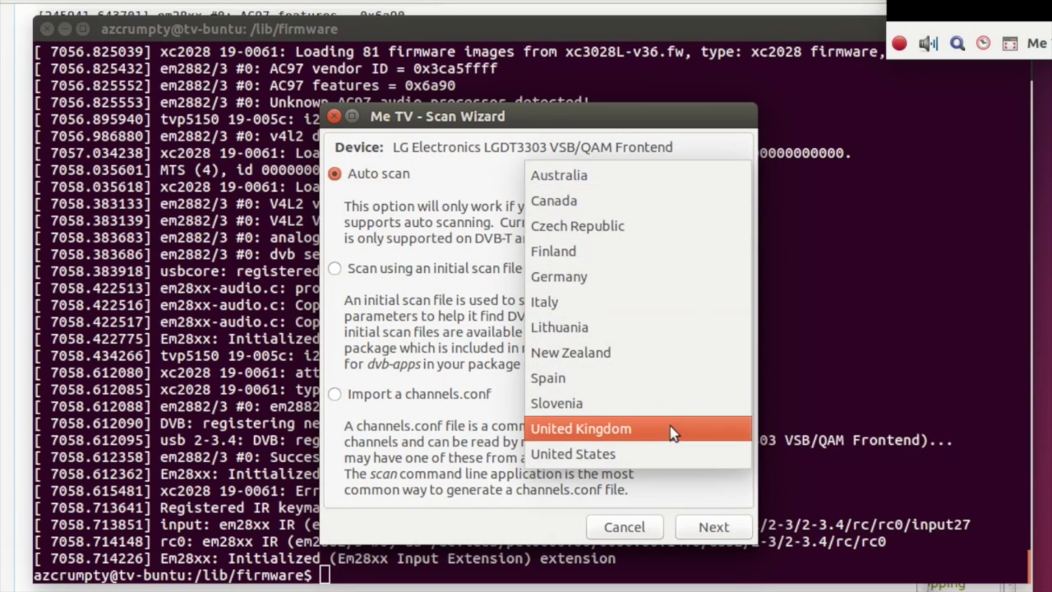
pyautogui.click(670, 454)
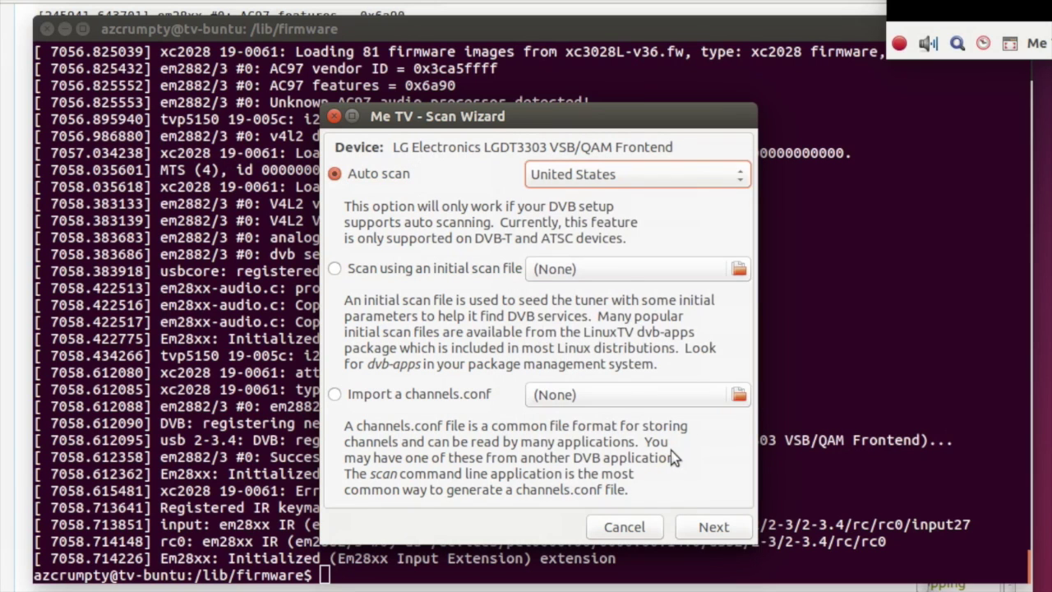
pyautogui.click(710, 527)
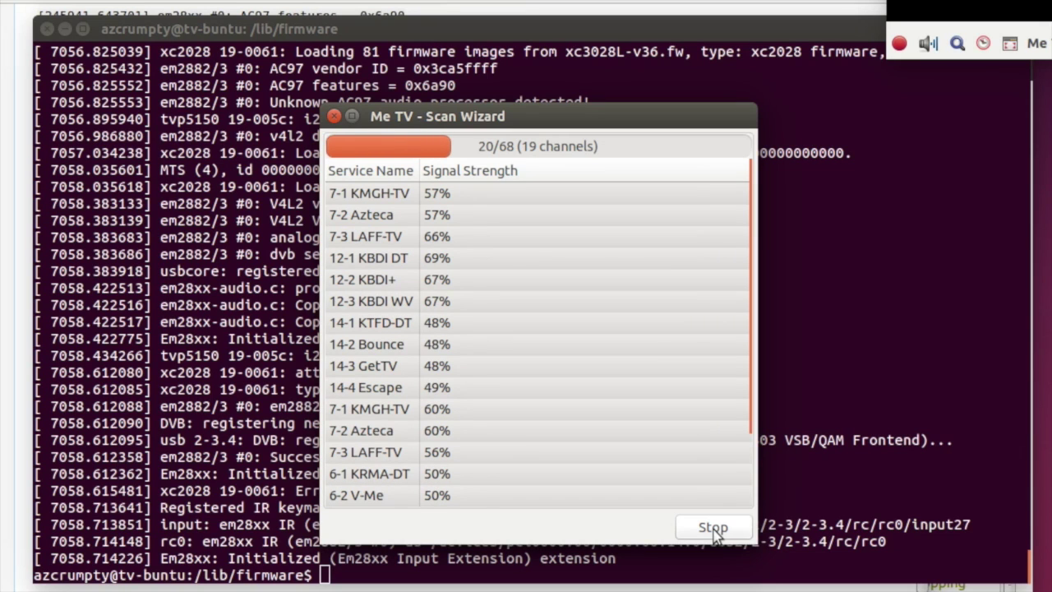
# Examine the scanned services and their signal strengths through the end of the list, and reposition the Me TV main window above the wizard
pyautogui.moveTo(759, 393)
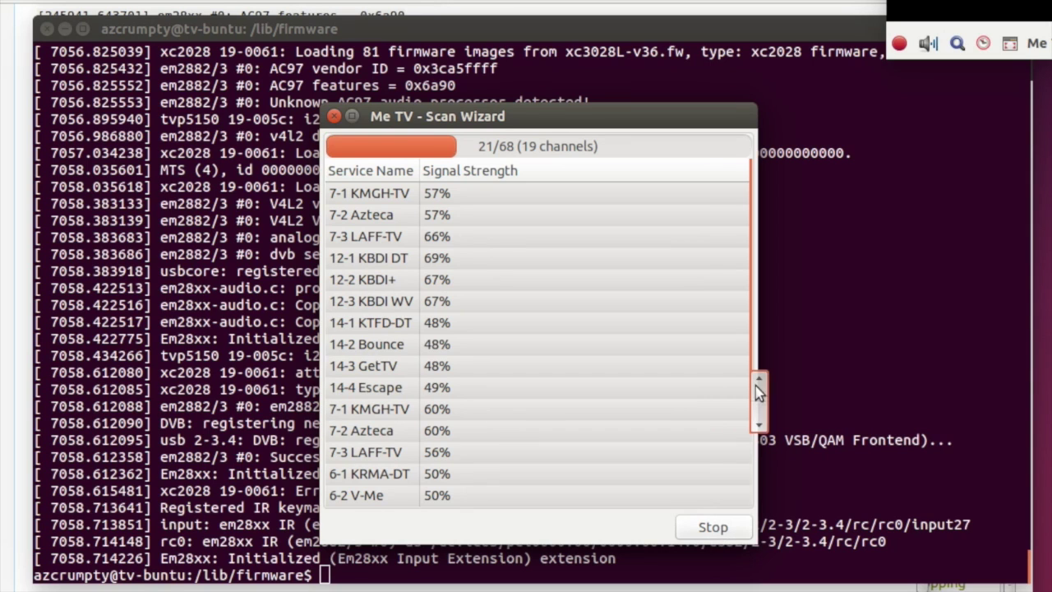
pyautogui.moveTo(759, 393); pyautogui.dragTo(747, 477)
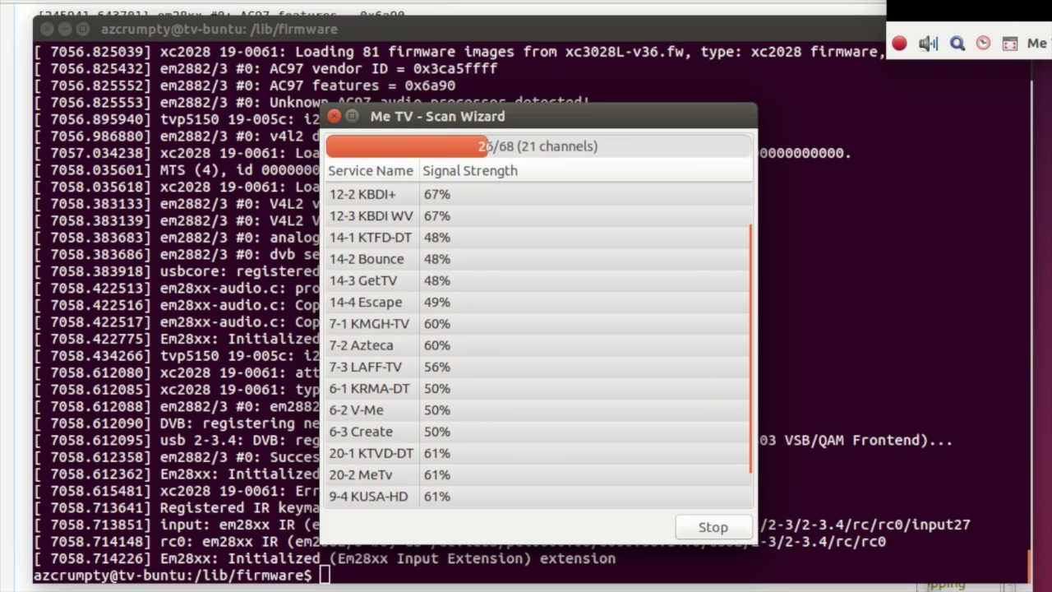
pyautogui.moveTo(1011, 43); pyautogui.dragTo(433, 42)
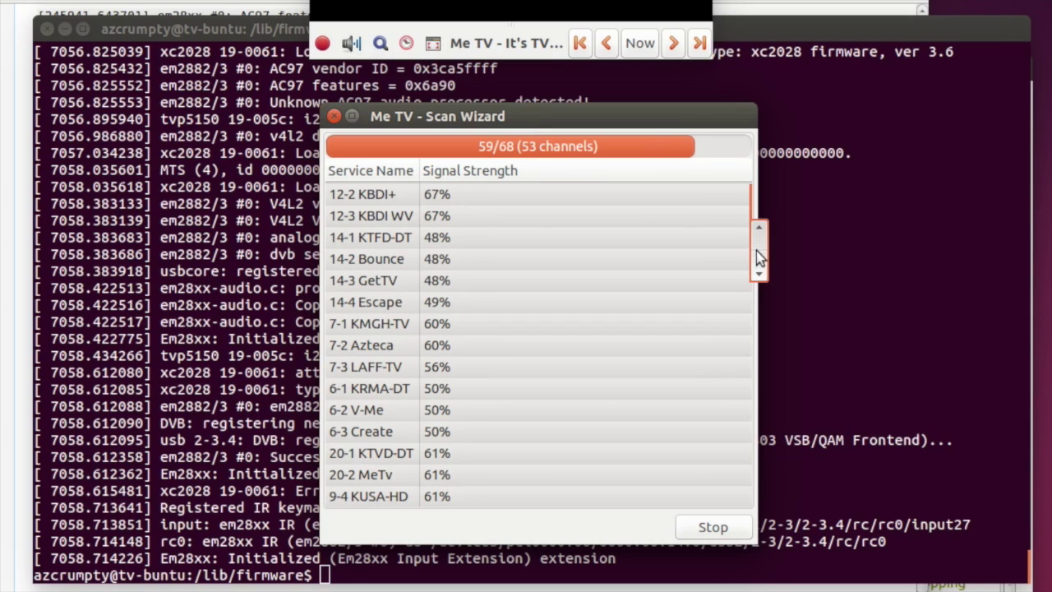
pyautogui.moveTo(756, 251); pyautogui.dragTo(727, 496)
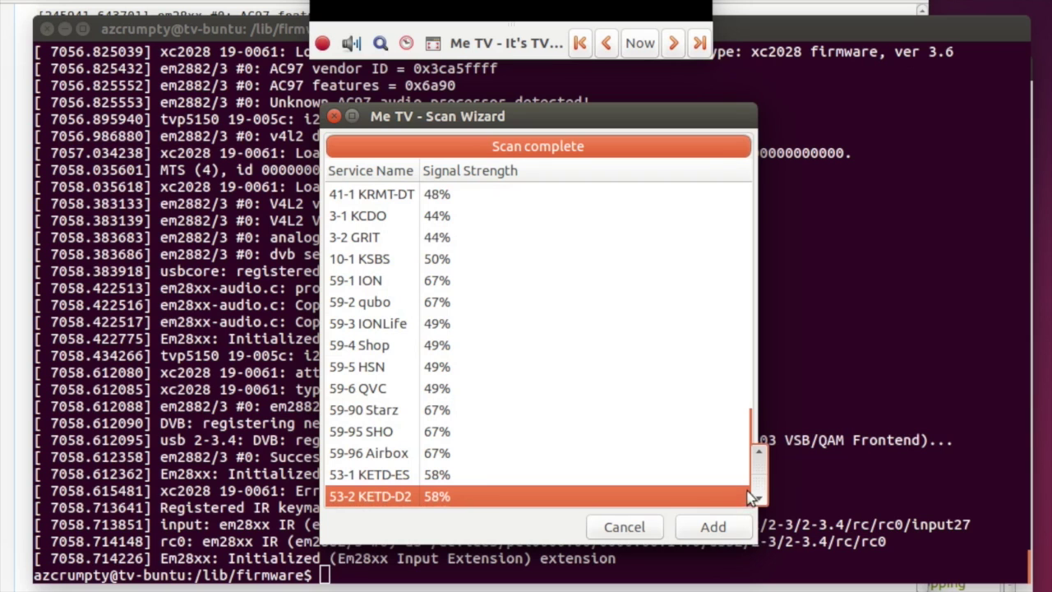
# Add all scanned services as channels, overwriting existing channels for all conflicts, and save the channel list
pyautogui.hotkey('ctrl', 'a')
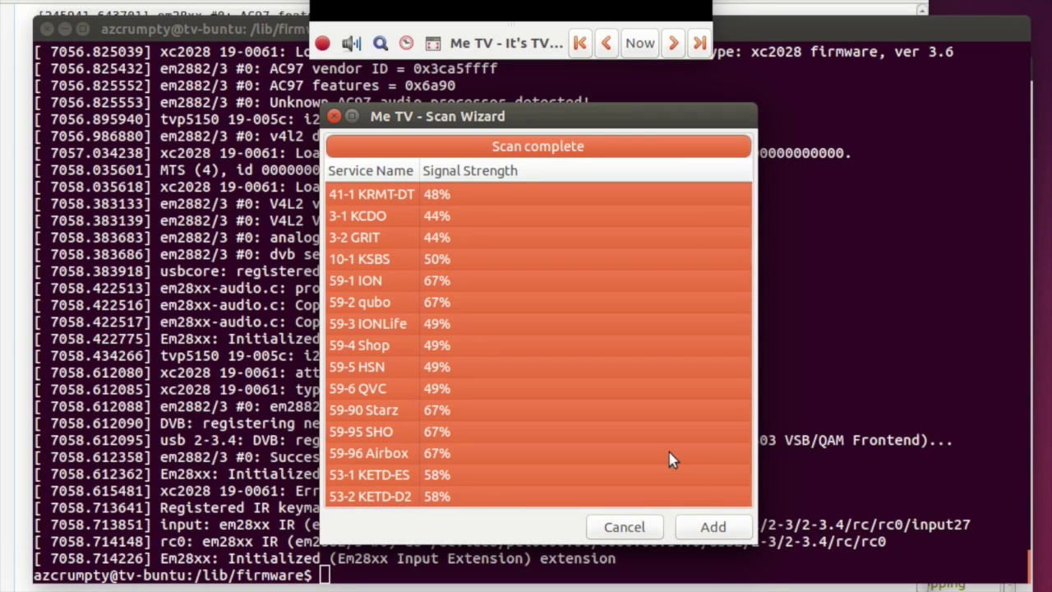
pyautogui.click(713, 526)
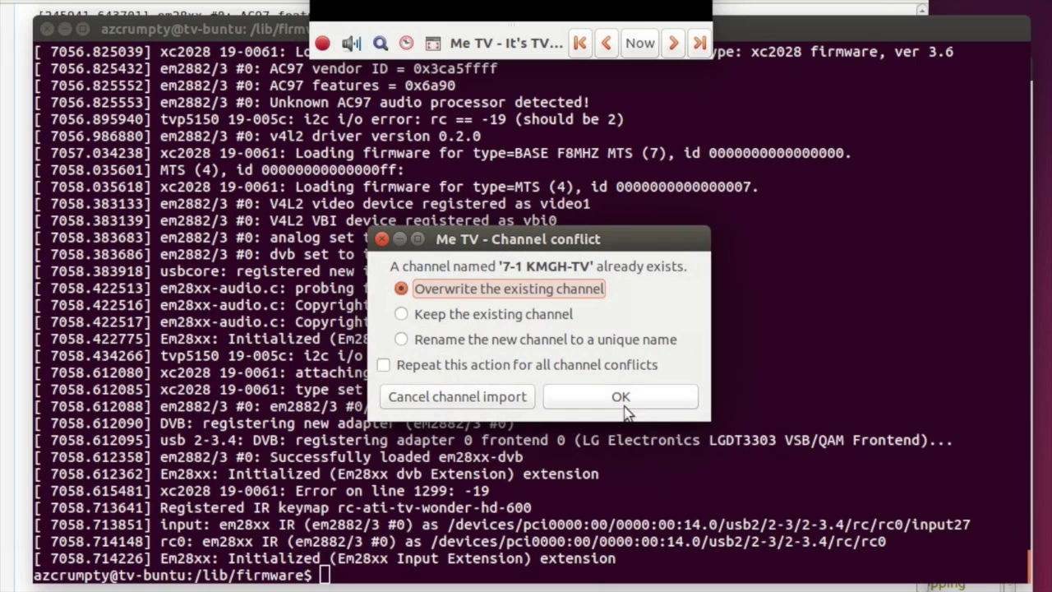
pyautogui.click(520, 364)
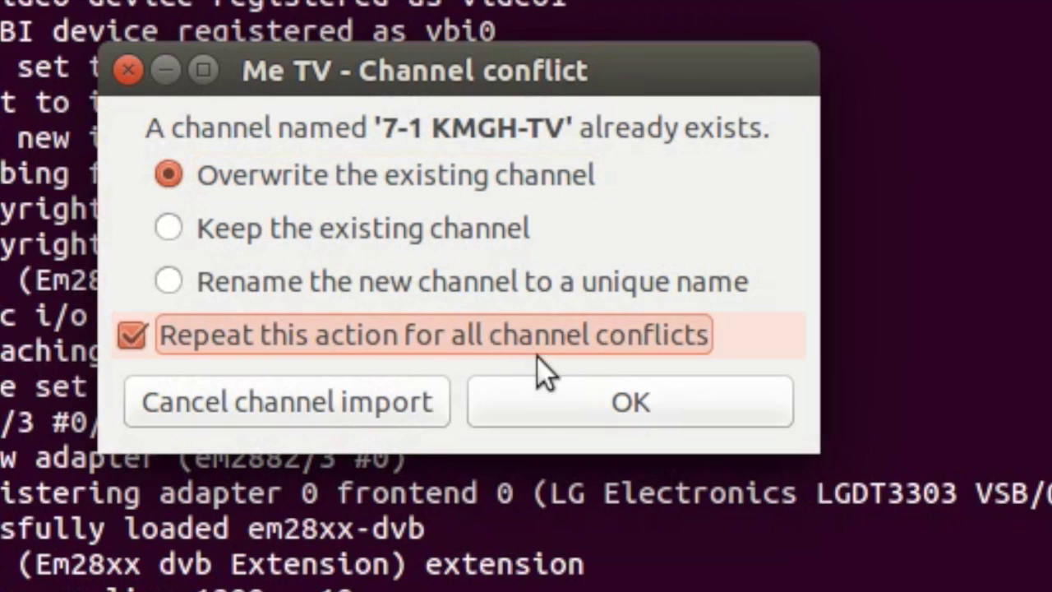
pyautogui.click(599, 413)
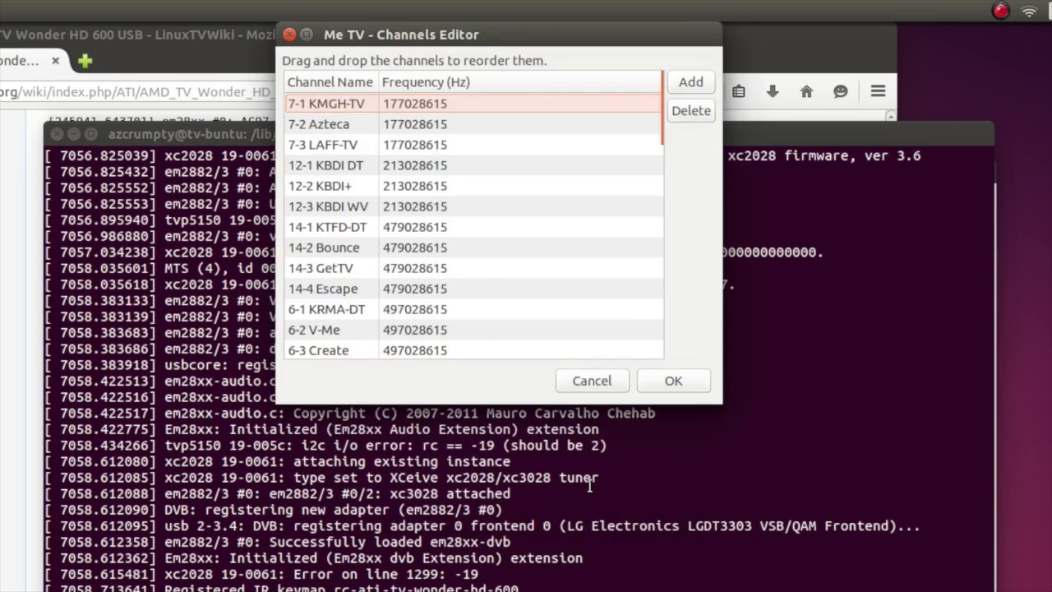
pyautogui.click(673, 381)
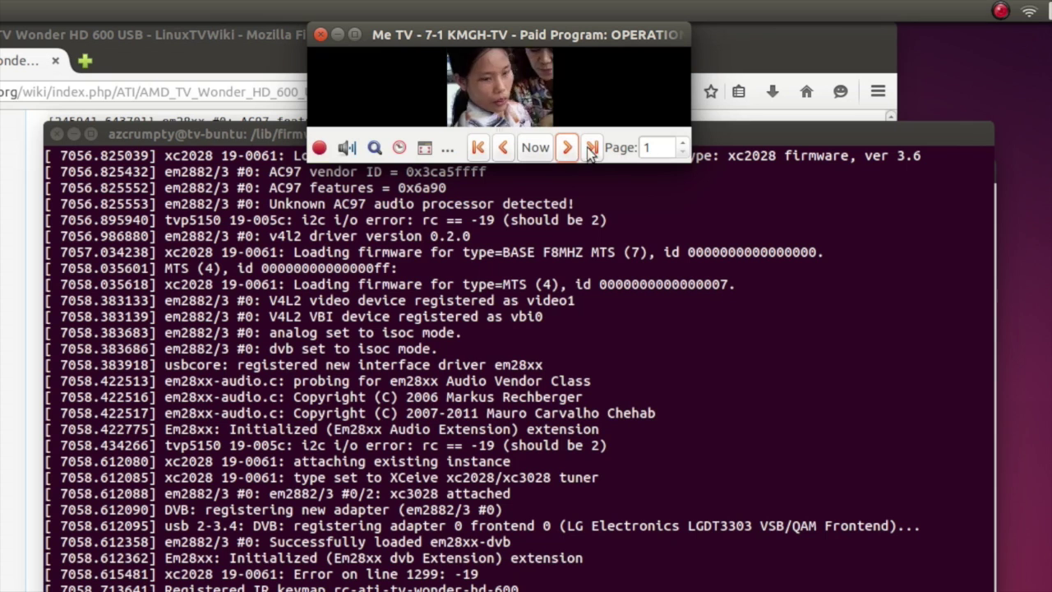
# Enlarge the Me TV window to show more of the video and switch to channel 6-2 V-Me
pyautogui.moveTo(611, 162); pyautogui.dragTo(633, 352)
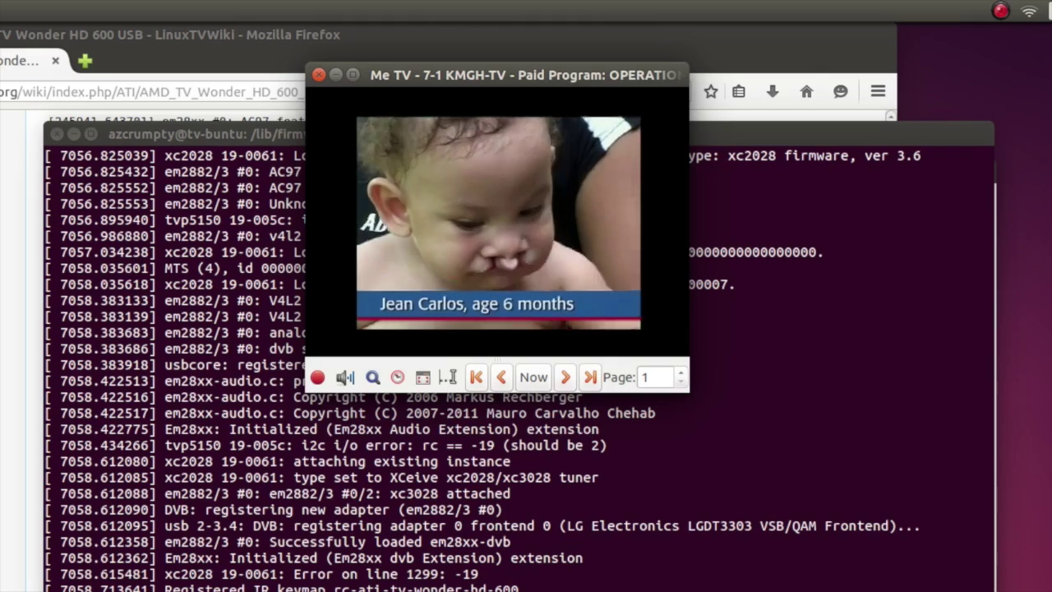
pyautogui.scroll(1, 475, 312)
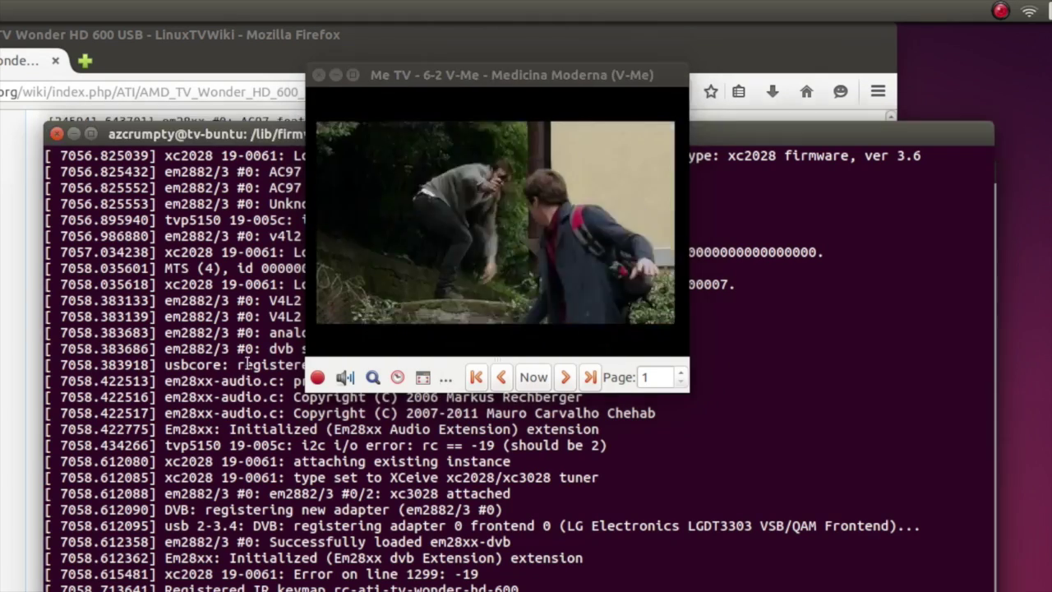